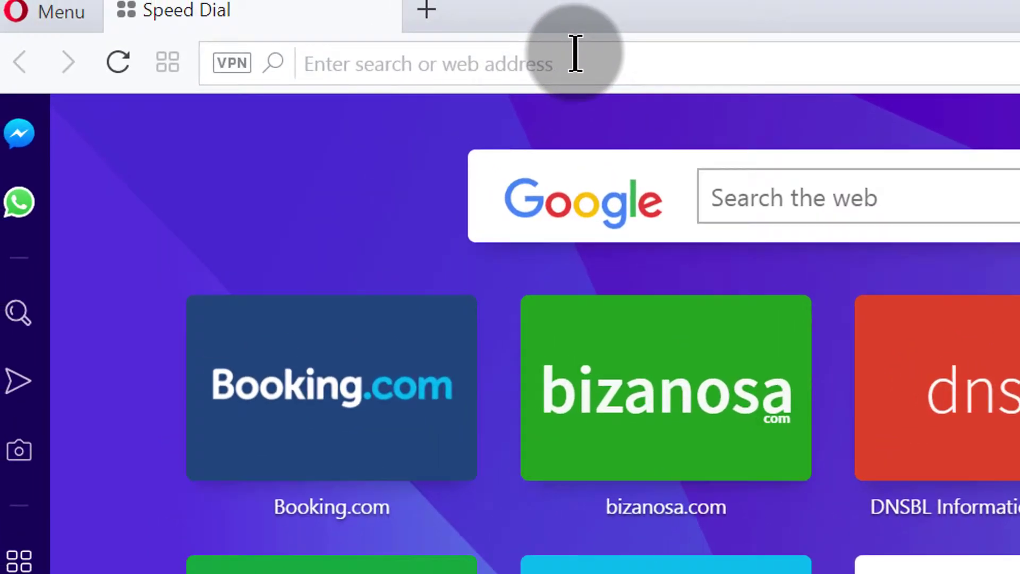
Load bizanosa.com/ps in Opera to reach the Shopify Partners page
click(593, 81)
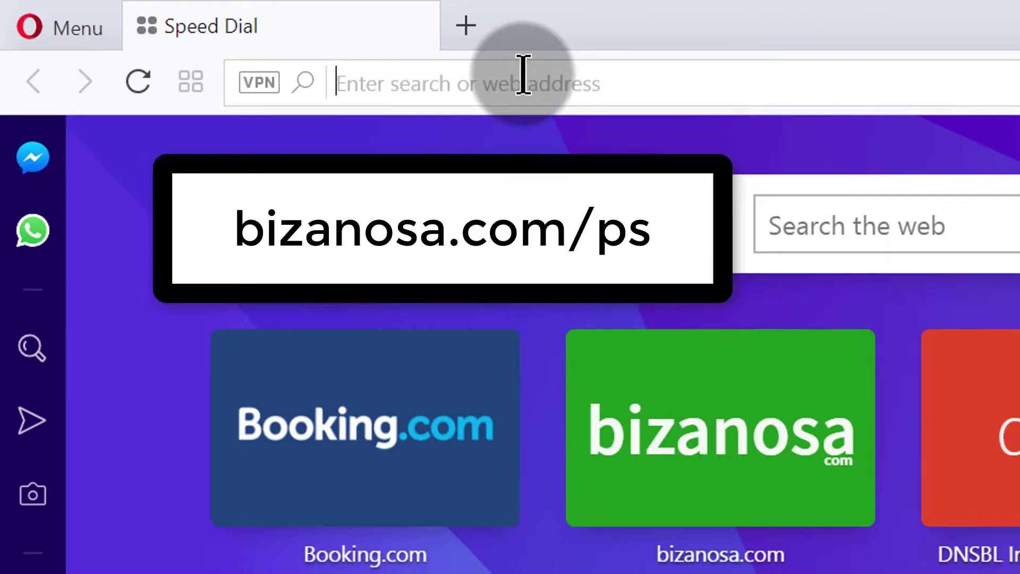
text(bi)
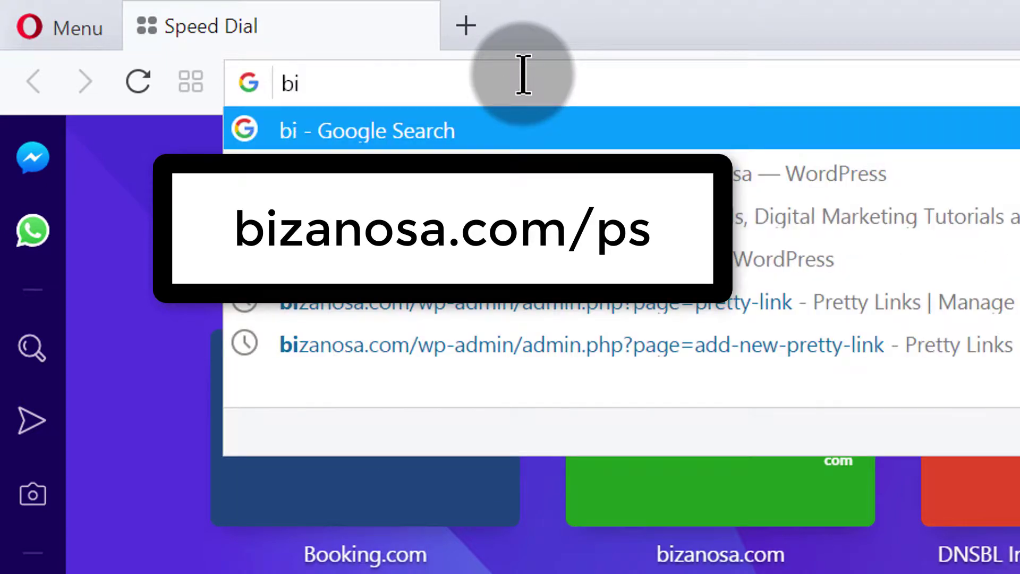
text(zanosa.com/ps)
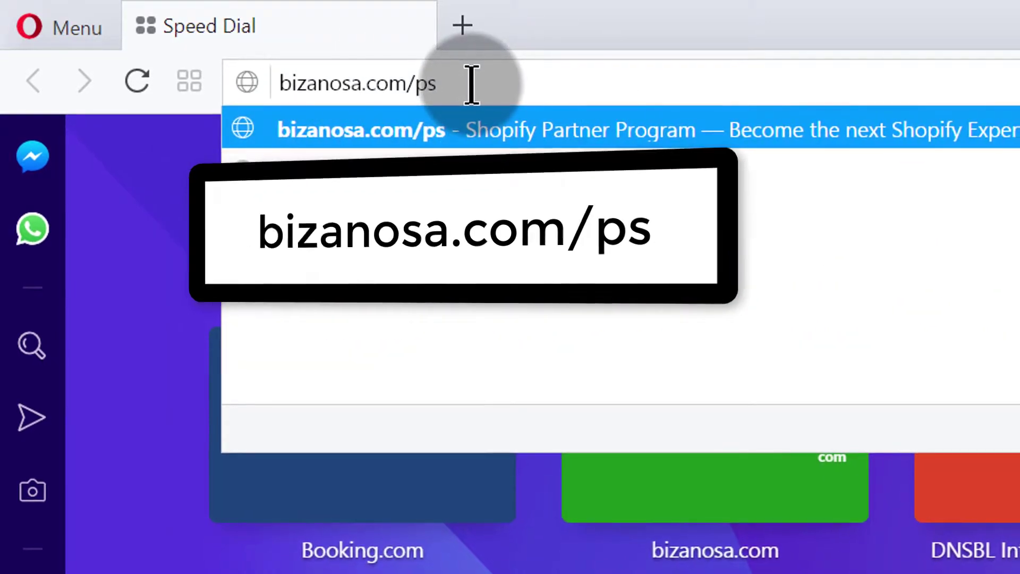
key(Return)
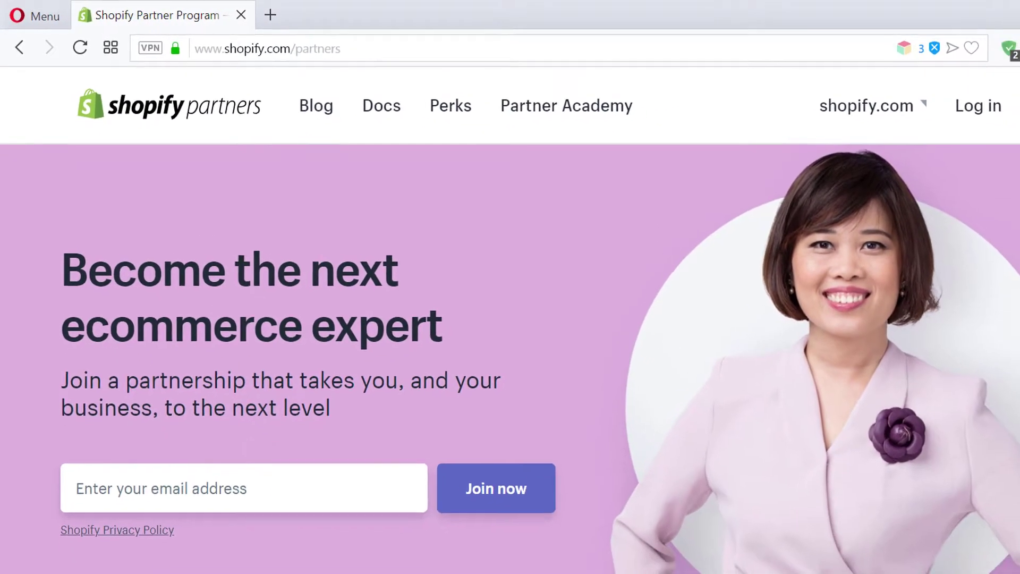
In a new Opera tab, load bizanosa.com/sf for the Shopify free-trial page
click(209, 463)
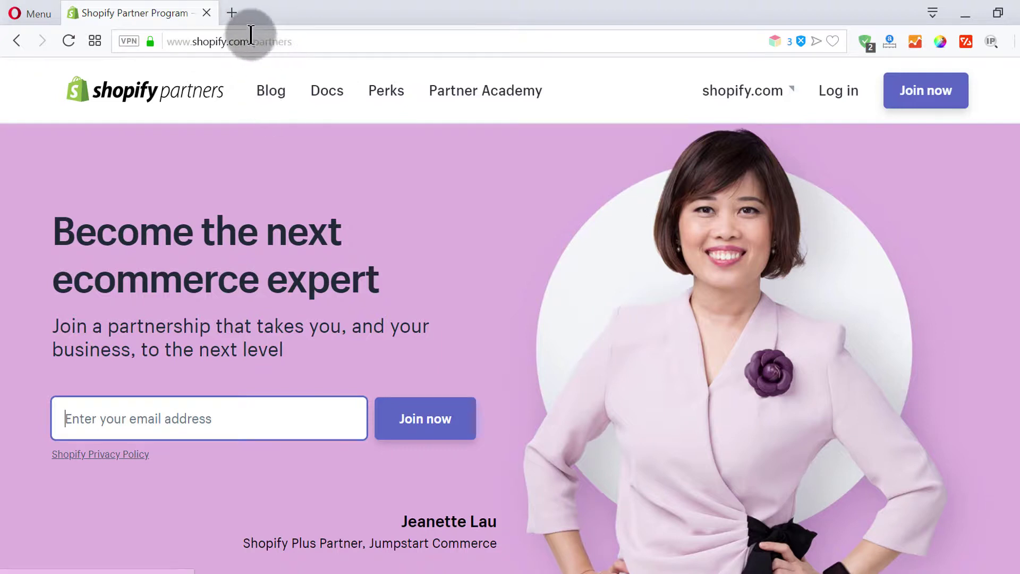
click(231, 12)
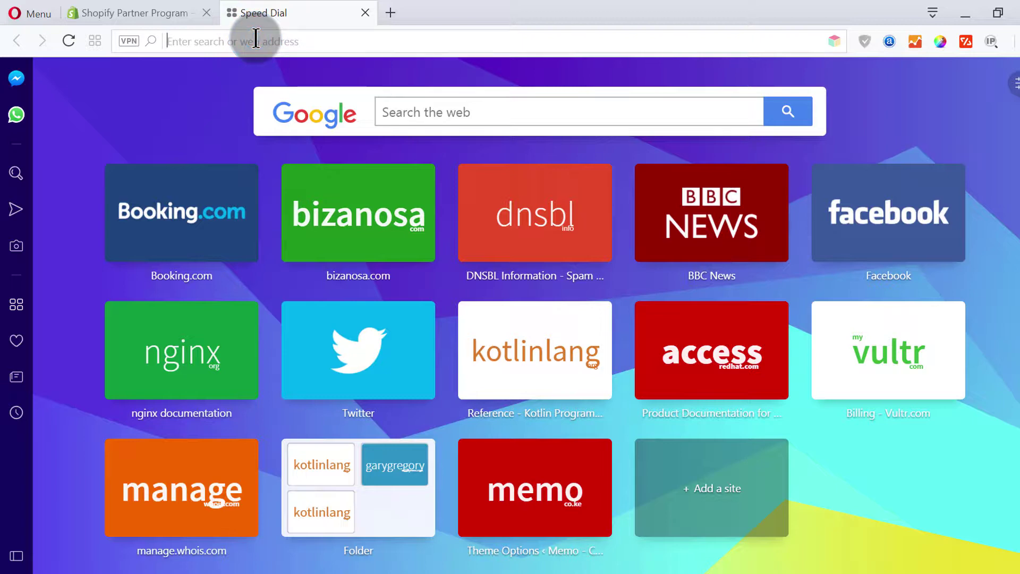
click(159, 12)
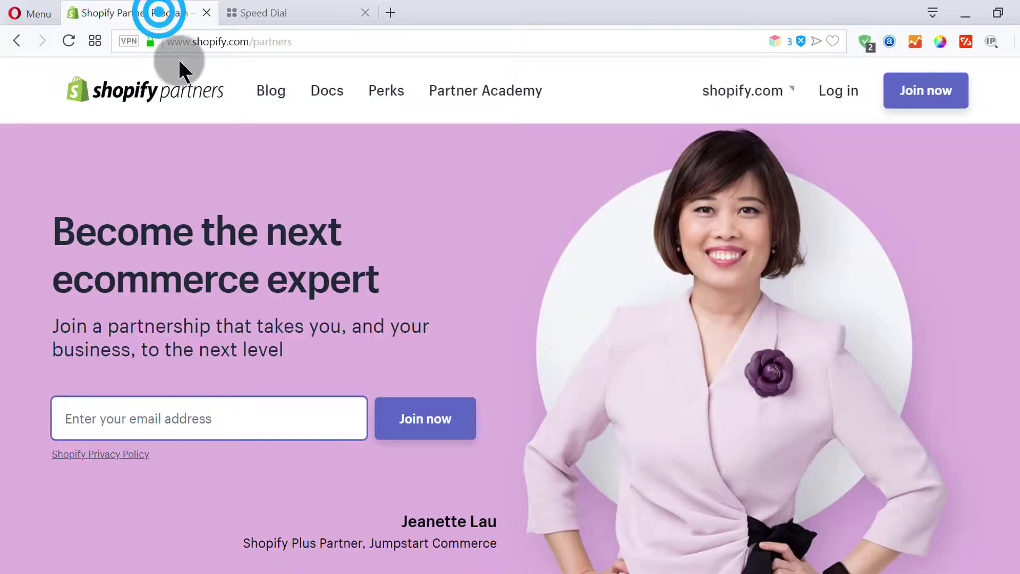
click(290, 11)
click(251, 41)
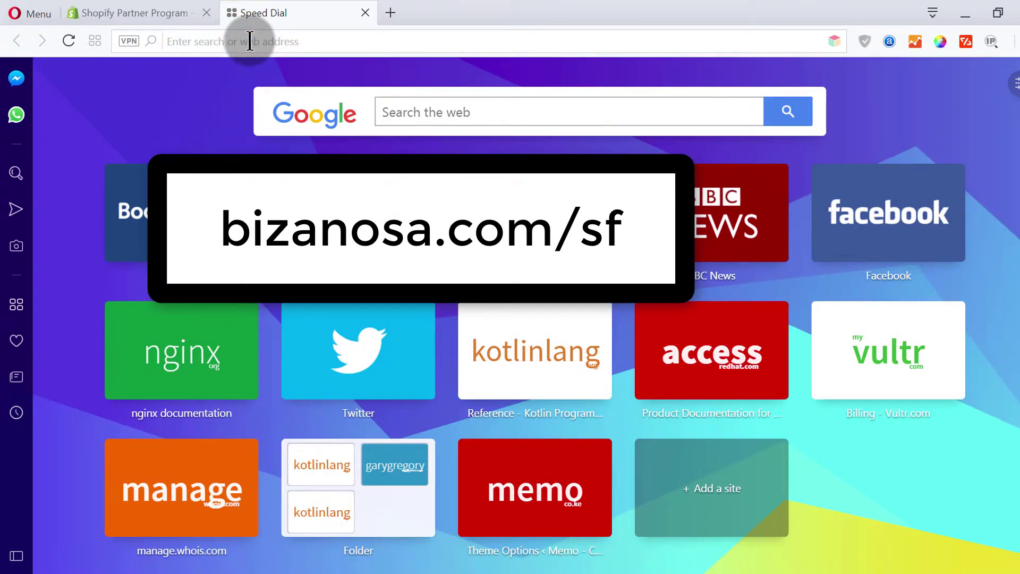
text(bi)
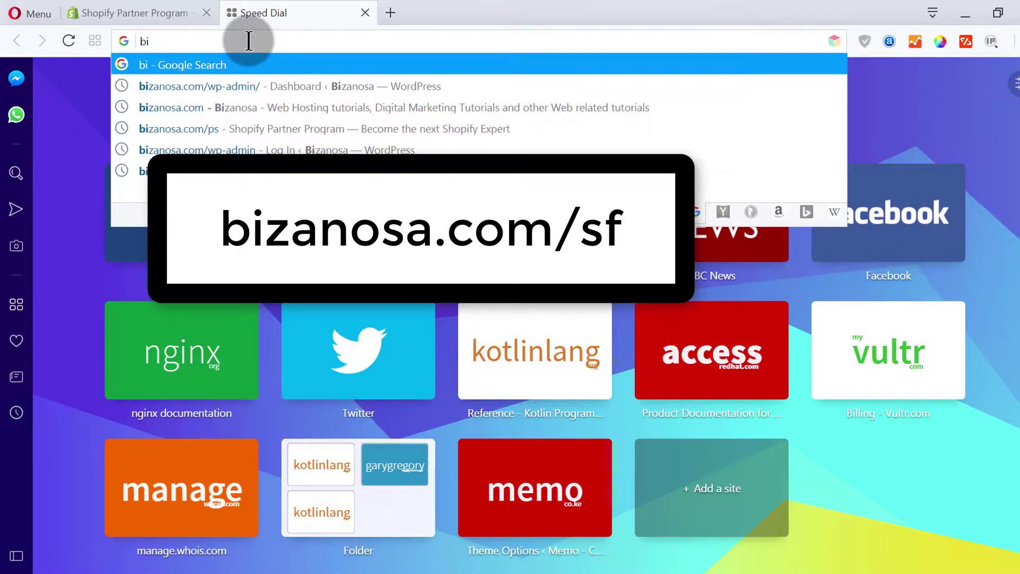
text(zanosa)
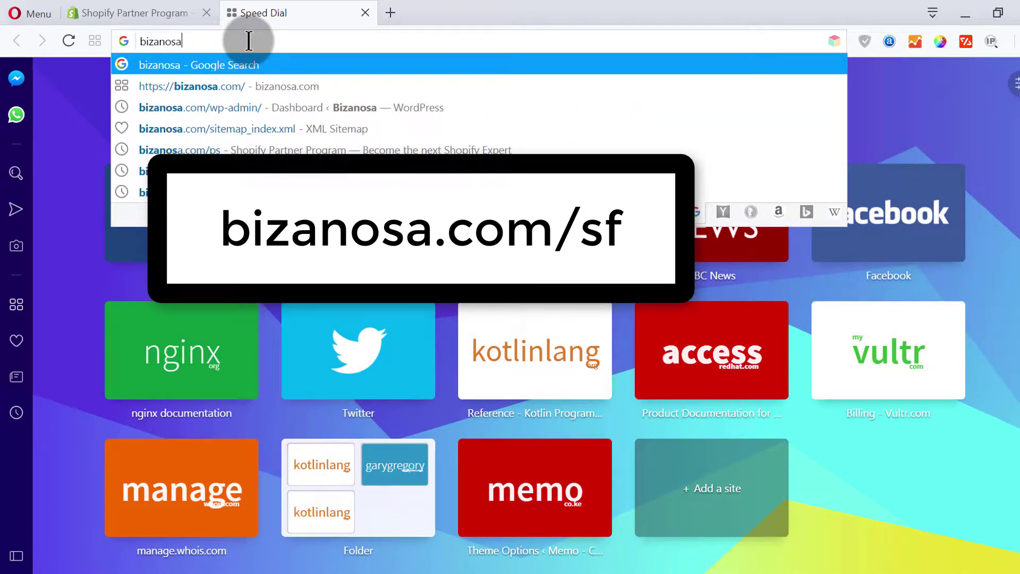
text(.com/sf)
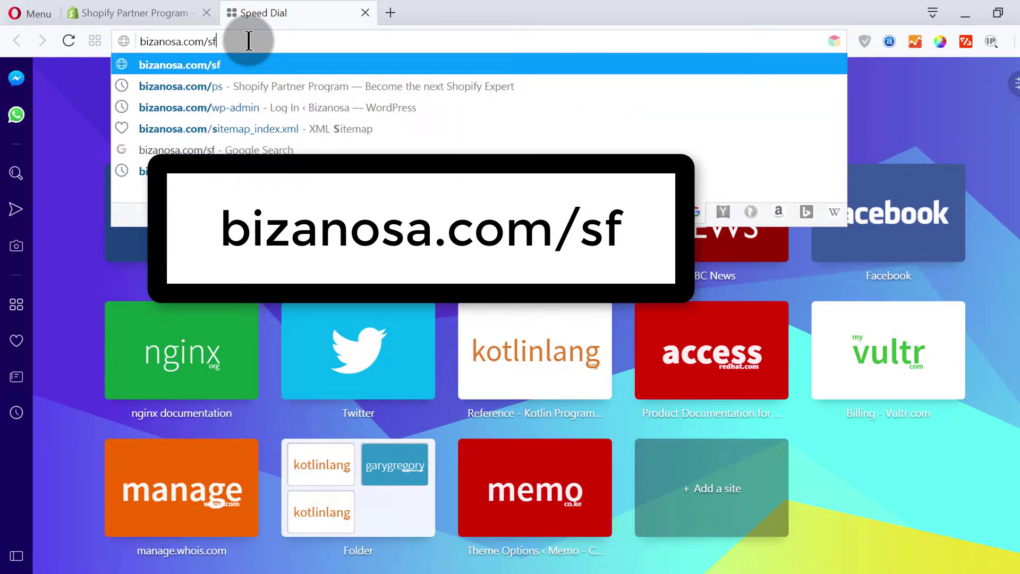
key(Return)
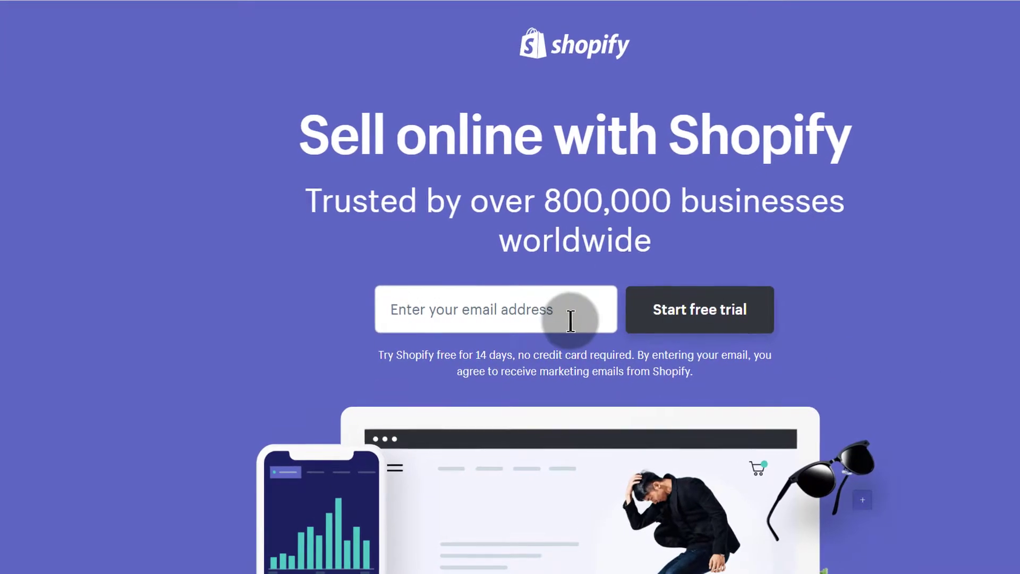
Submit the sign-up email with Join now, then switch to the Gmail inbox in basic HTML view
click(445, 310)
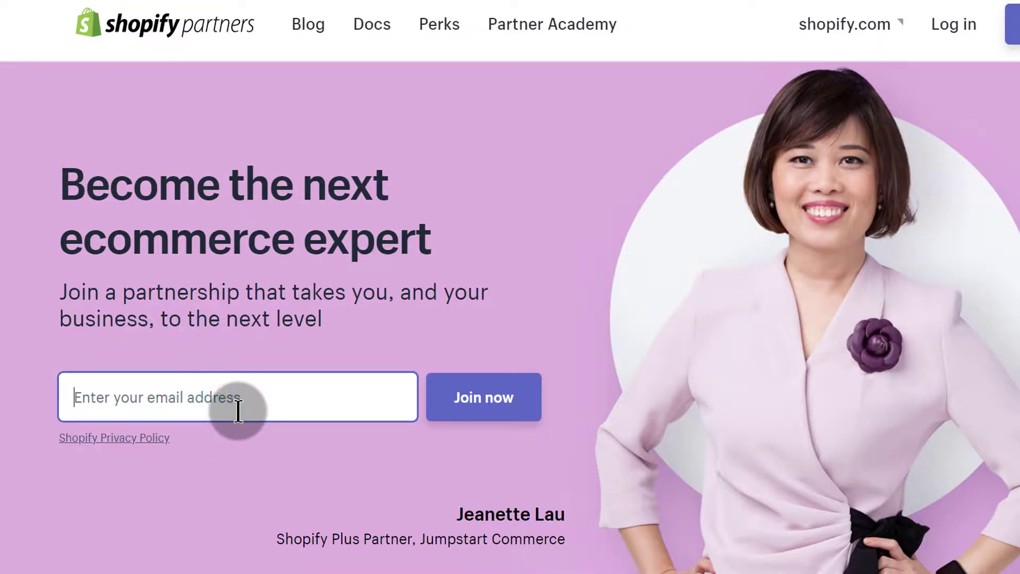
click(492, 406)
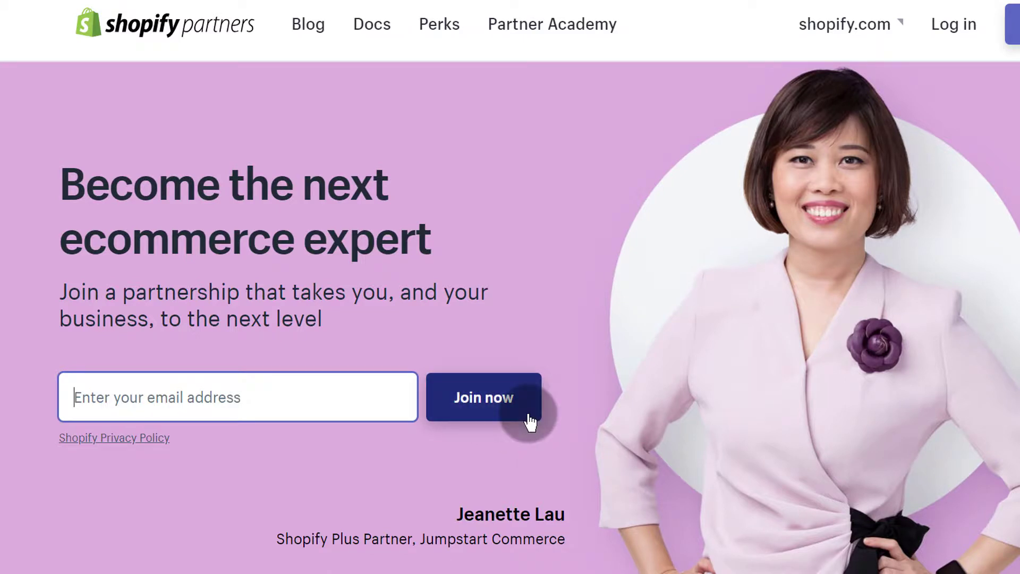
click(183, 116)
click(190, 36)
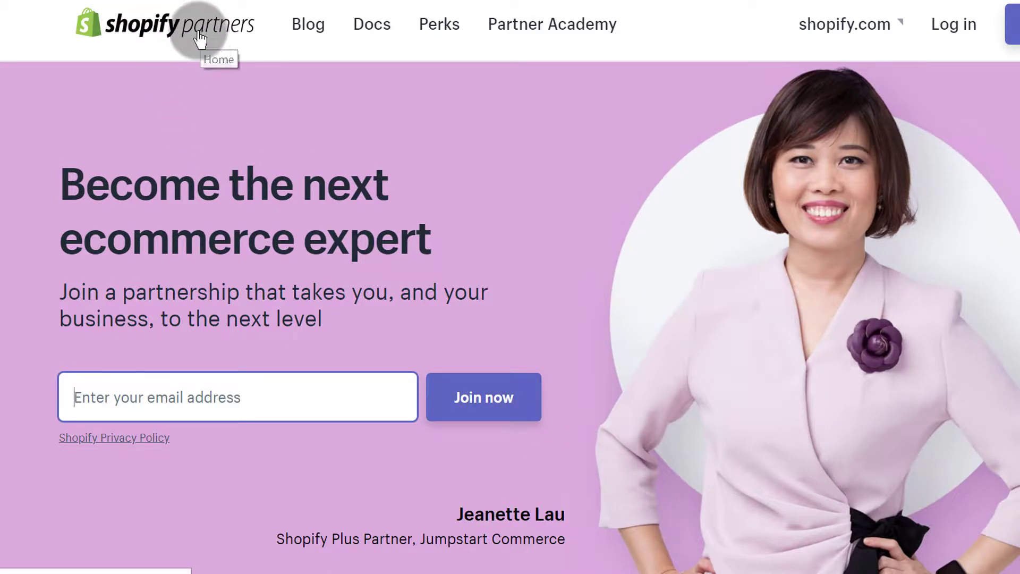
click(307, 97)
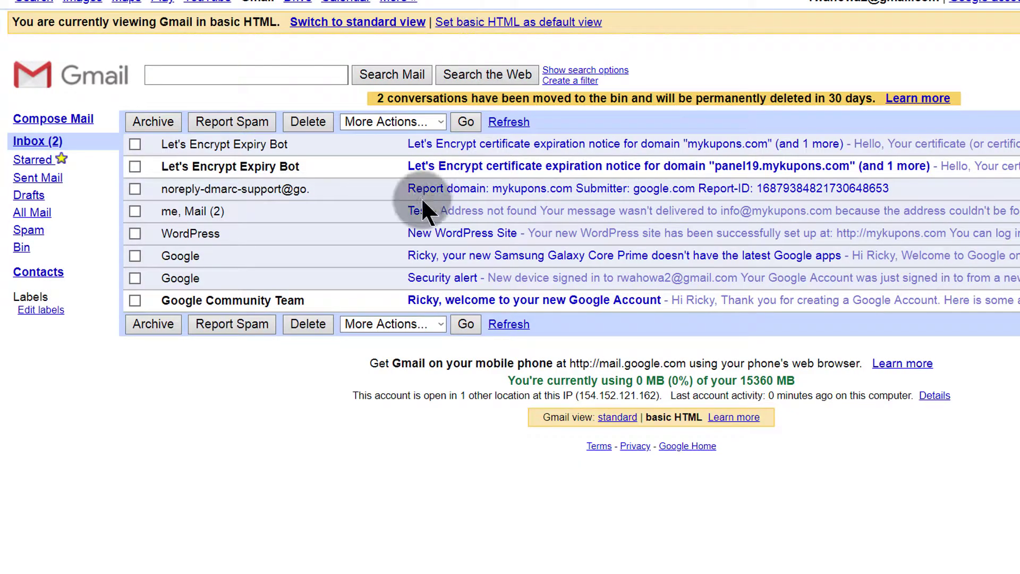
Refresh Gmail and confirm the address from Shopify's 'Confirm your email address' message
click(466, 122)
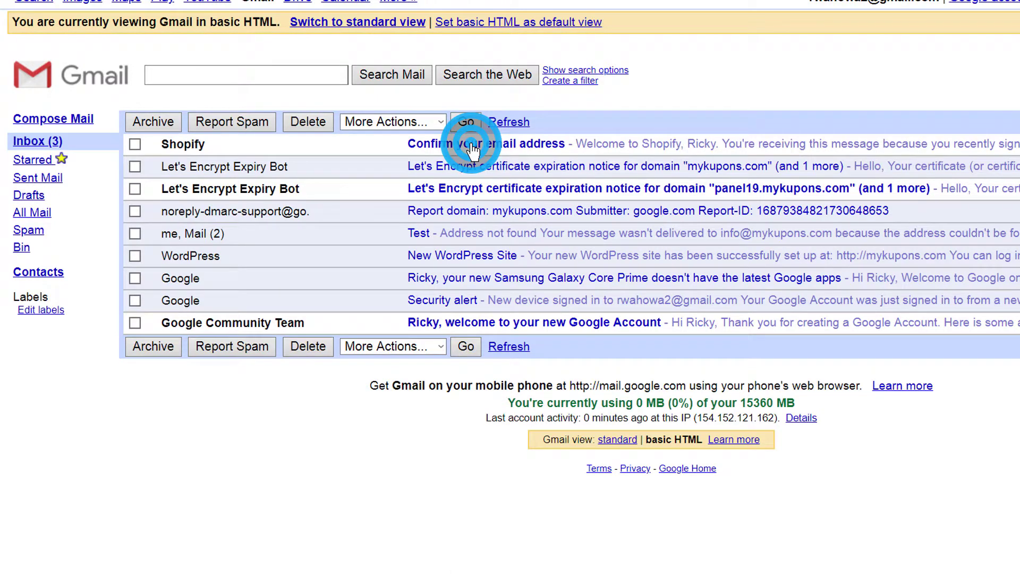
click(472, 150)
click(521, 466)
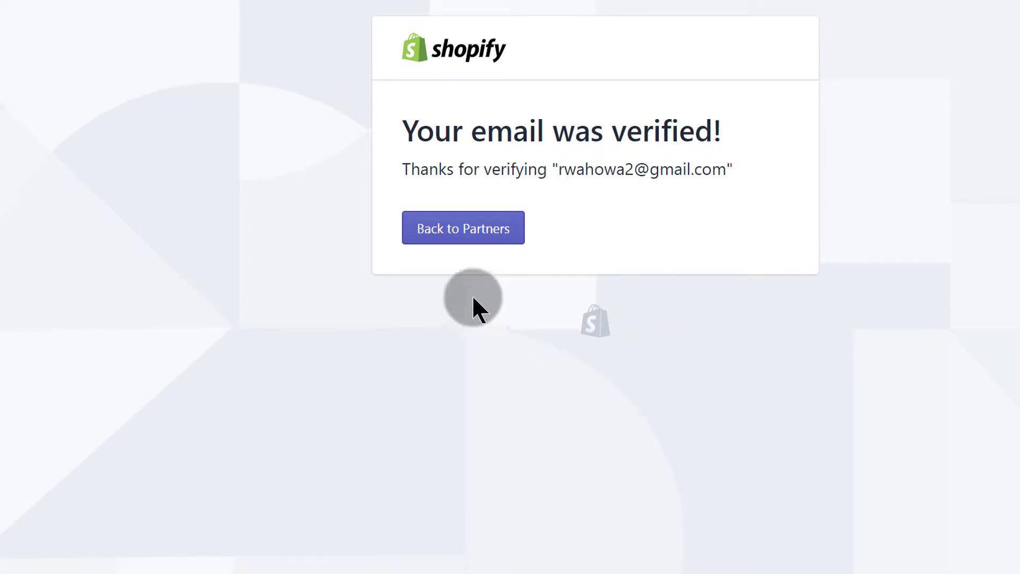
Go back to Partners and start creating a new partner account
click(460, 232)
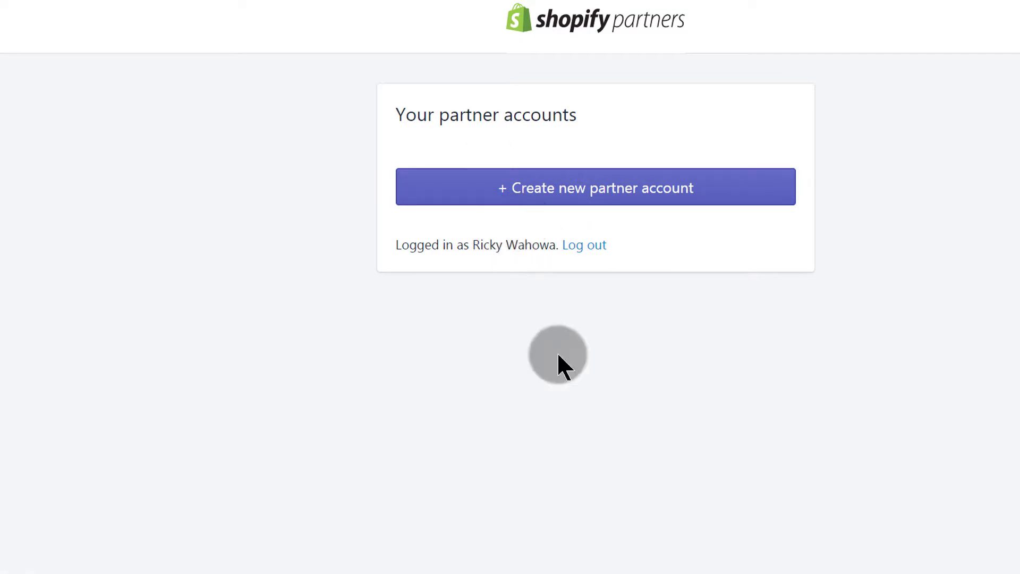
click(562, 197)
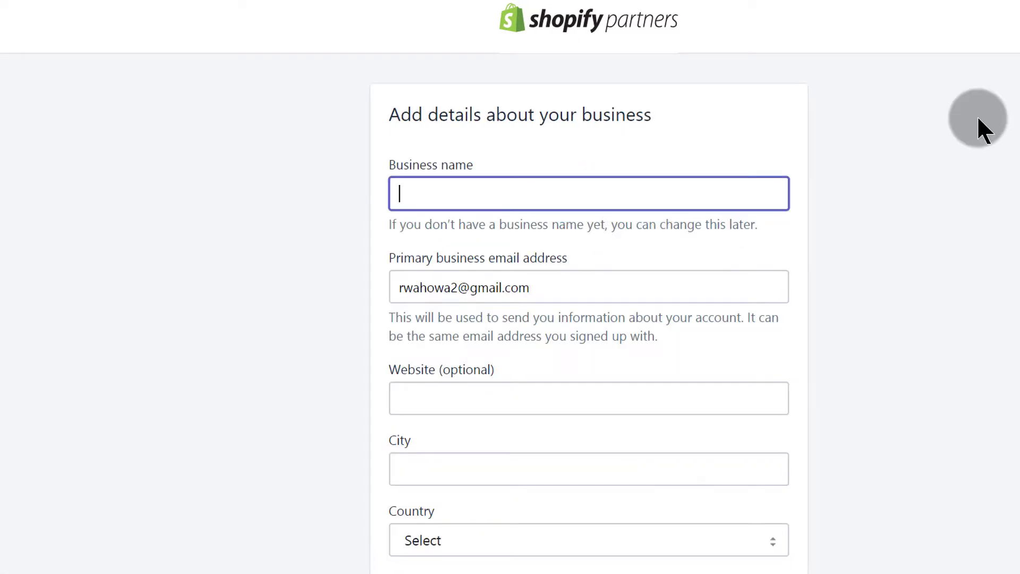
Enter Bizanosa as the business name
scroll(728, 159, down, 4)
scroll(537, 182, up, 2)
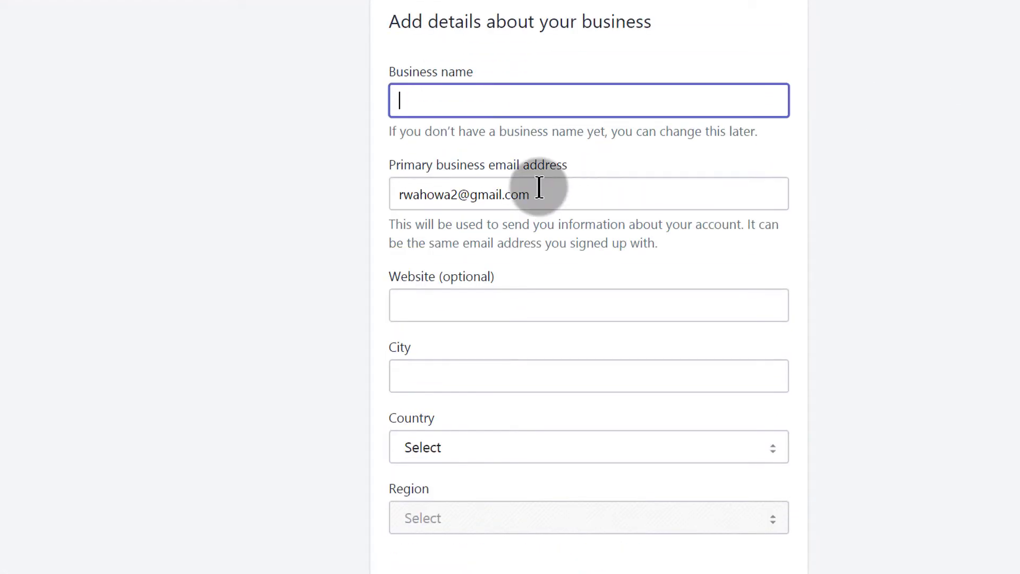
click(452, 101)
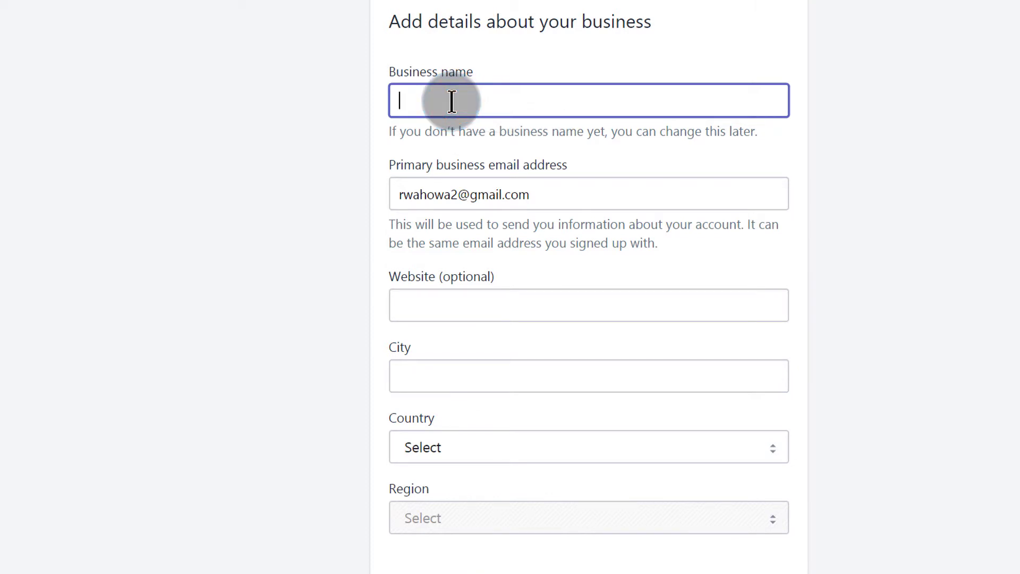
text(Bizanosa)
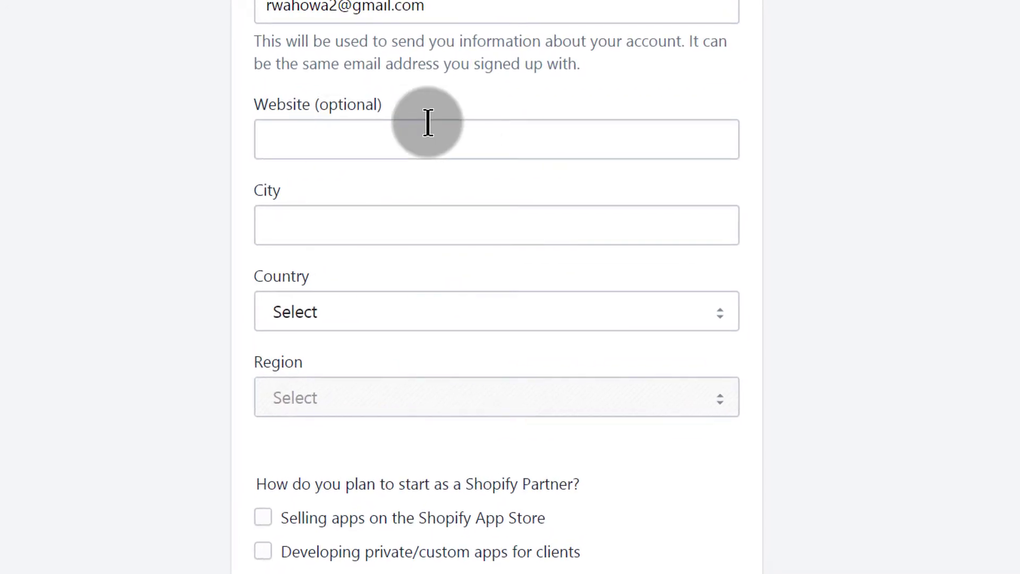
Set the city to Nairobi and the country to Kenya
click(294, 227)
text(Nairobi)
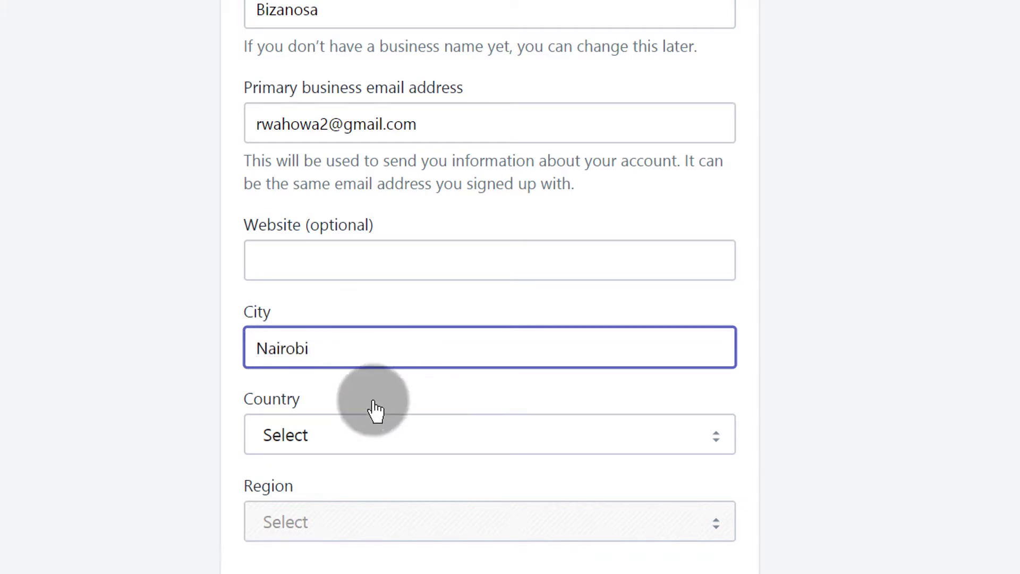
click(345, 436)
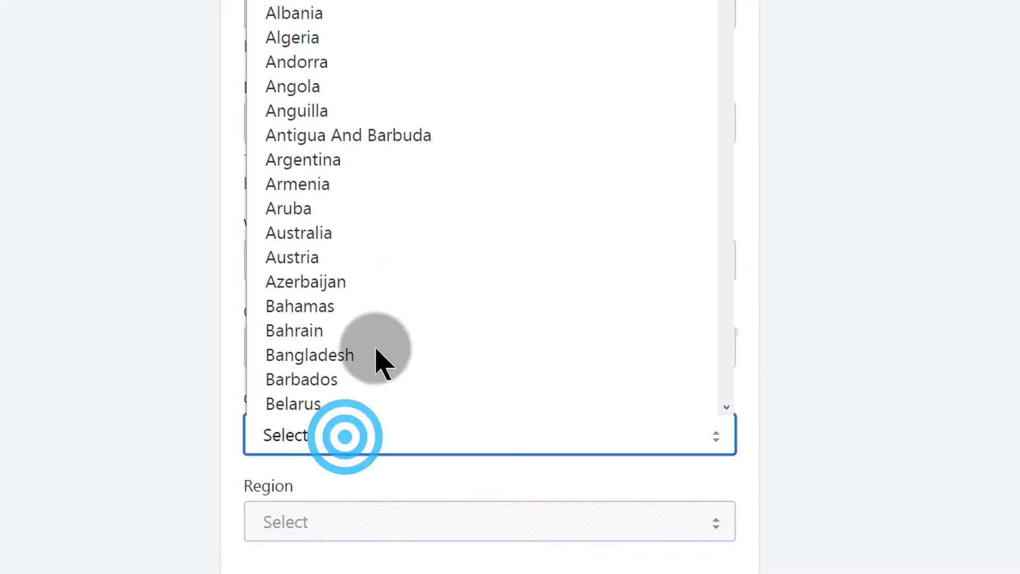
text(ke)
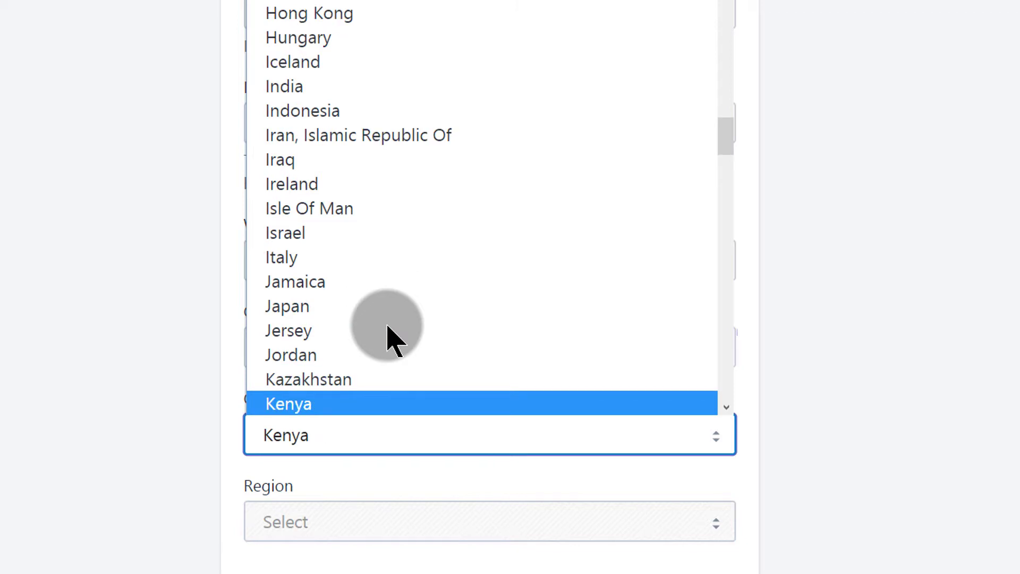
click(329, 404)
scroll(842, 506, down, 5)
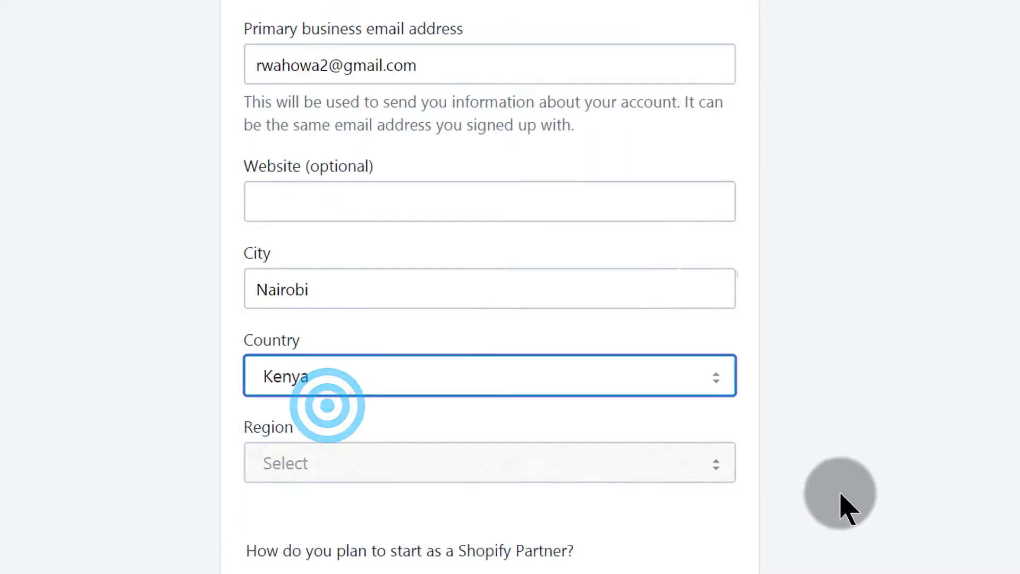
click(540, 181)
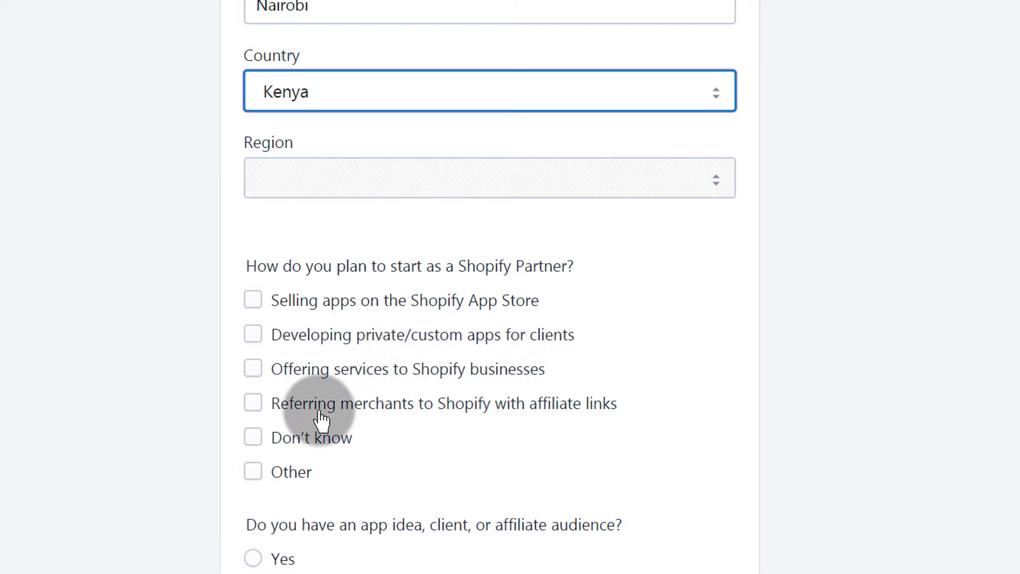
Tick app store, custom apps, services and referral plans, answer Yes, and submit the details
key(Tab)
key(Tab)
key(Tab)
key(Tab)
key(Tab)
key(Tab)
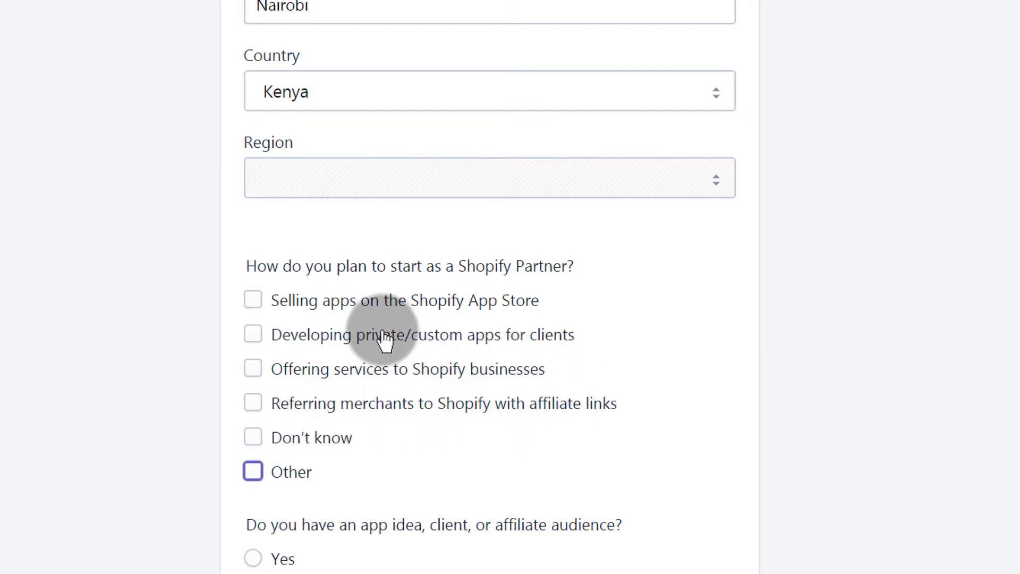
click(253, 299)
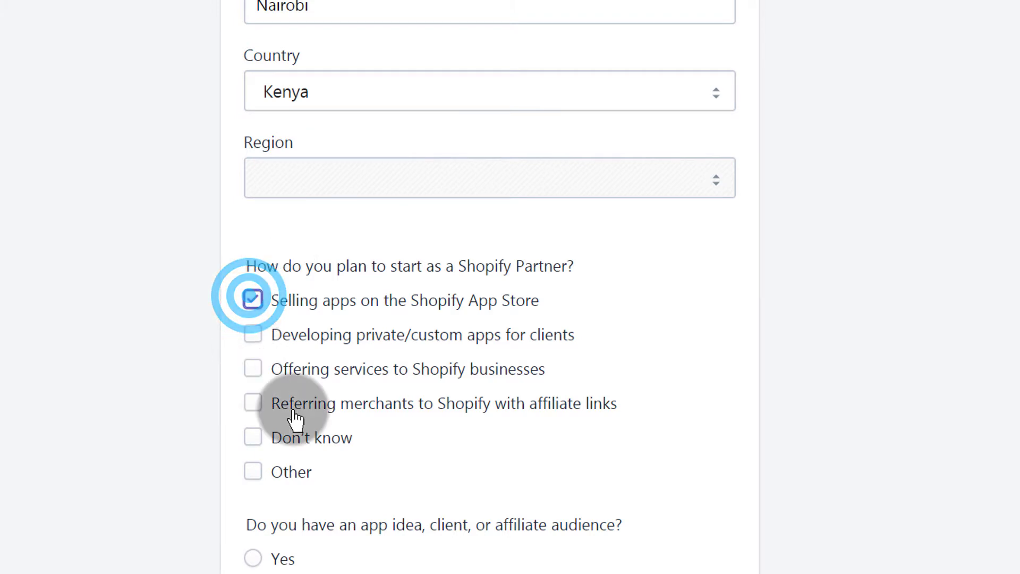
click(253, 334)
click(253, 369)
click(253, 402)
scroll(439, 451, down, 2)
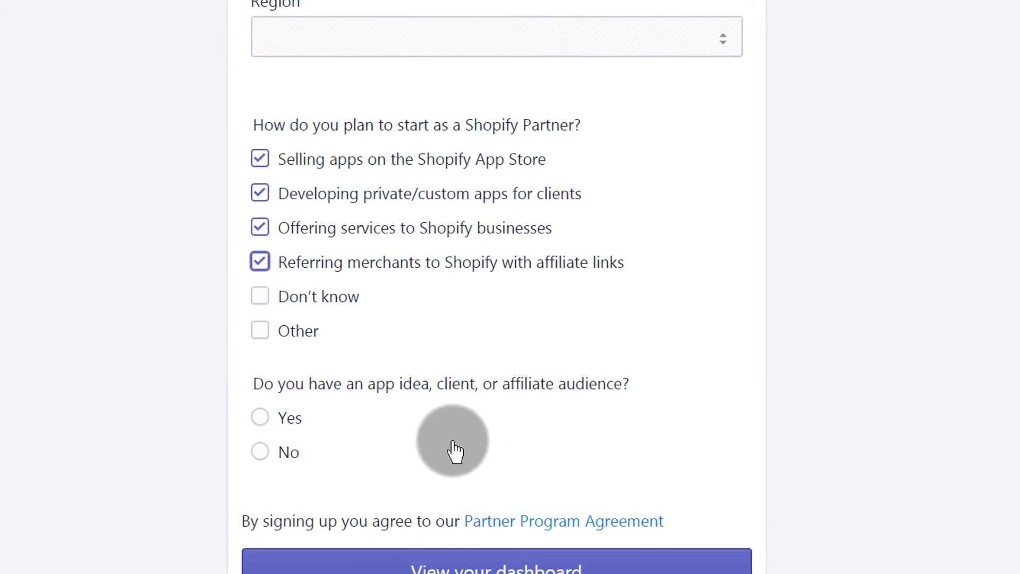
click(262, 405)
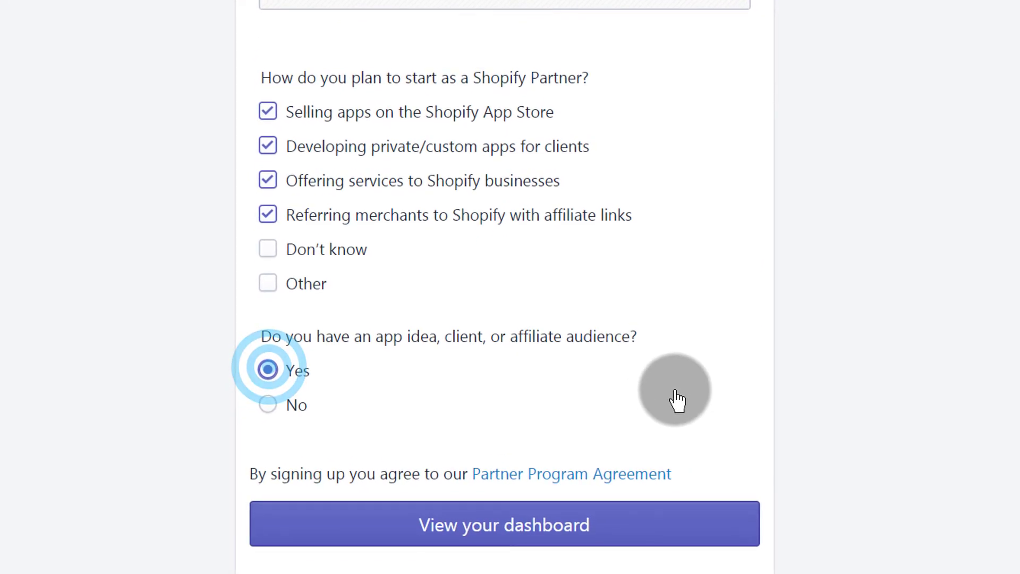
click(508, 526)
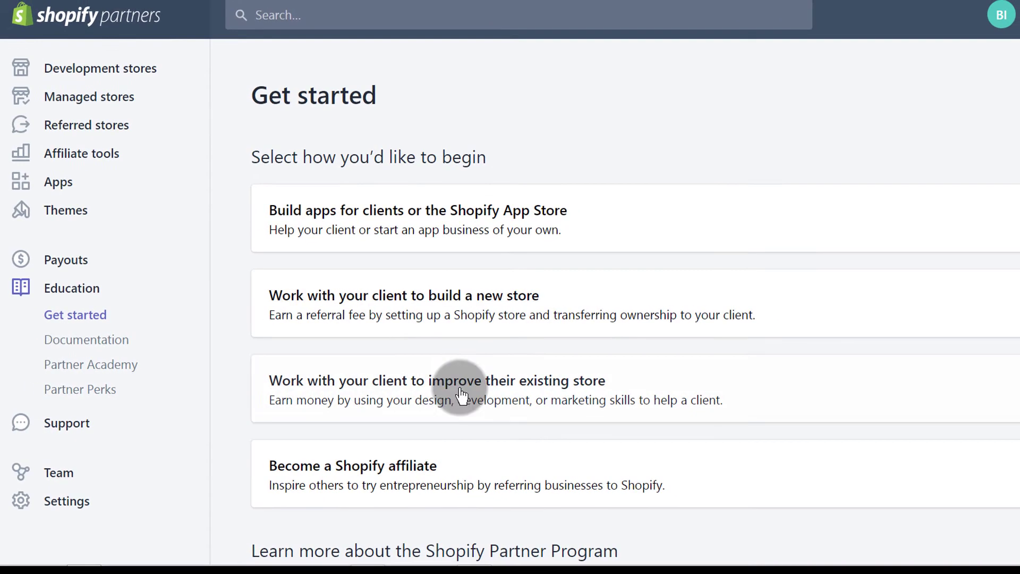
scroll(467, 297, down, 7)
scroll(474, 316, up, 7)
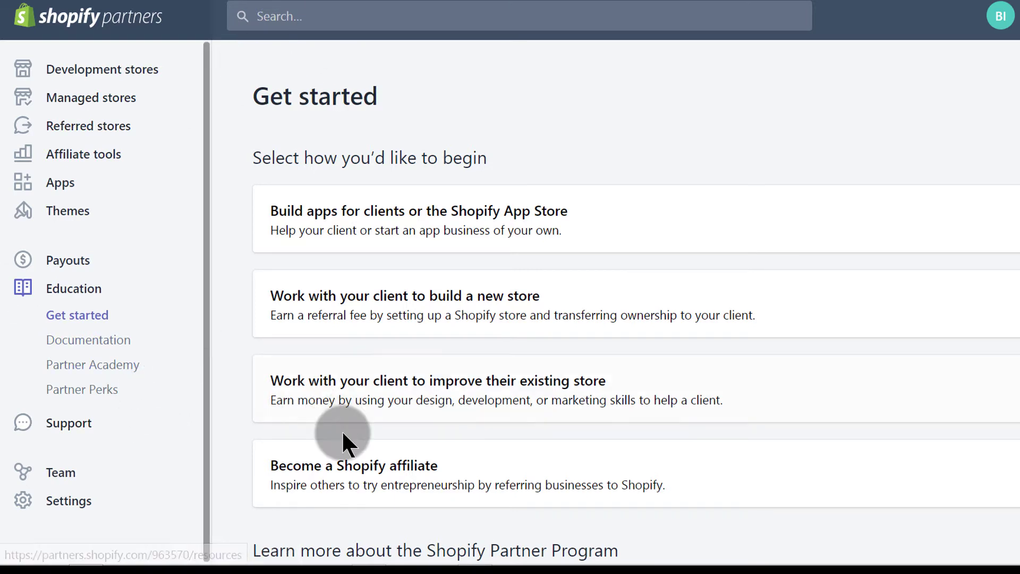
mouse_move(274, 557)
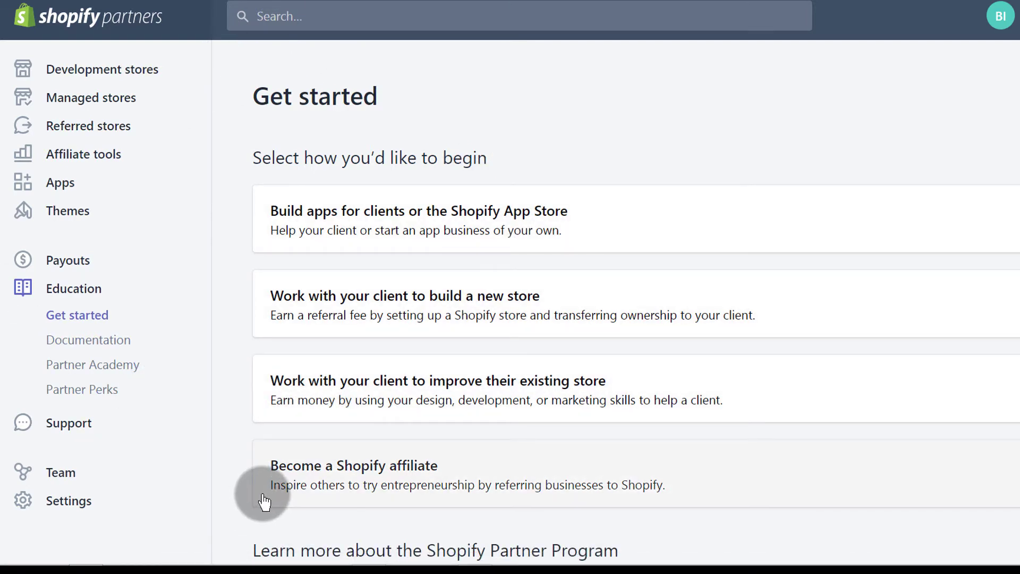